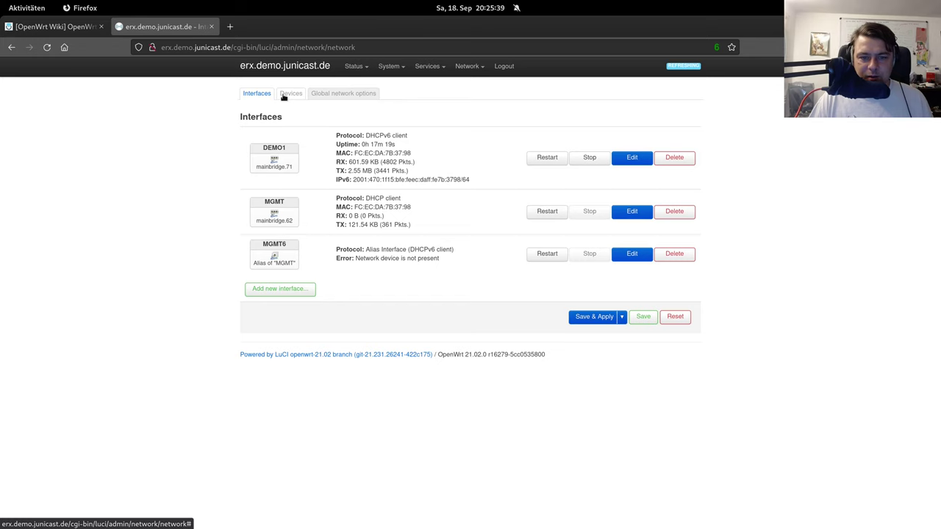
# In the network devices list, preview the options for adding a new Bridge device and discard the form.
pyautogui.click(284, 97)
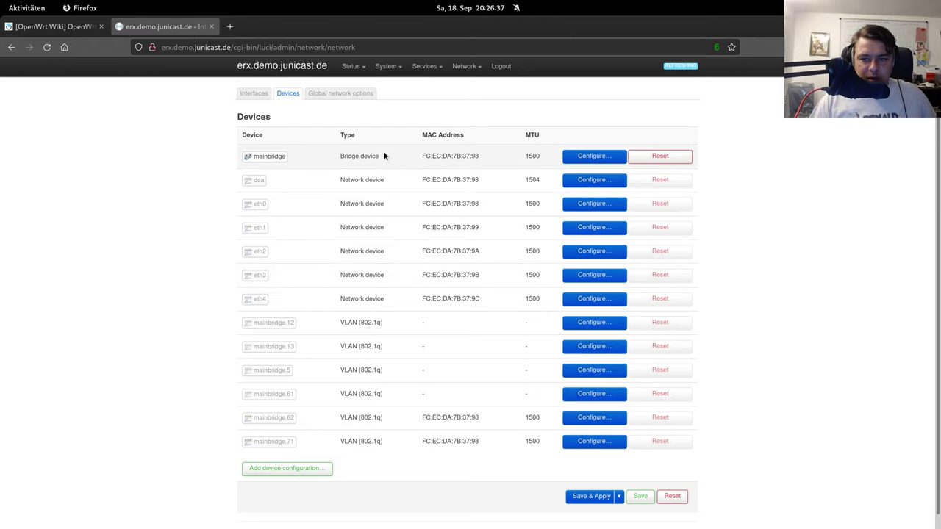
pyautogui.click(285, 470)
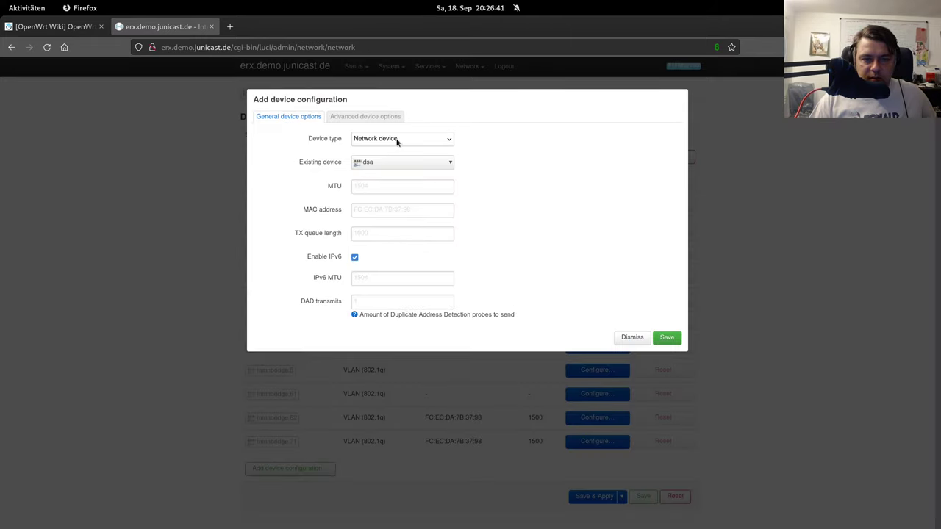
pyautogui.click(397, 140)
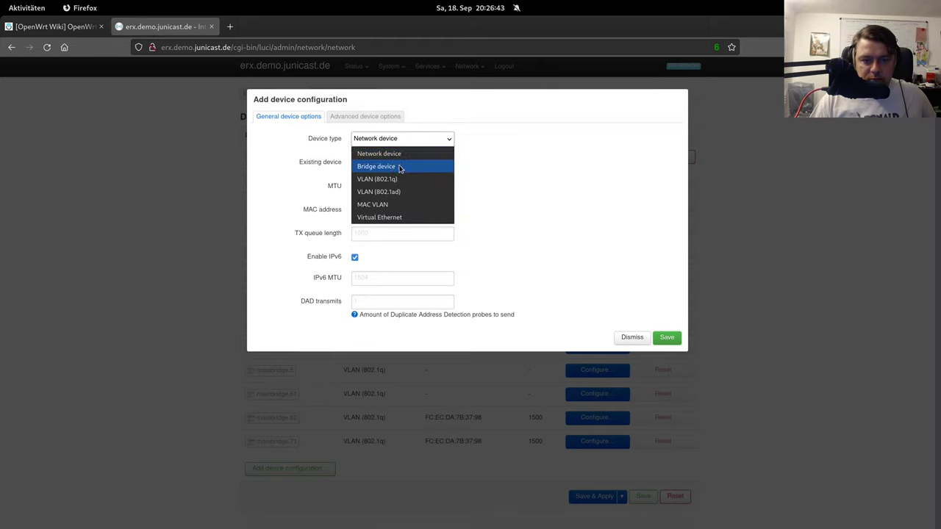
pyautogui.click(401, 165)
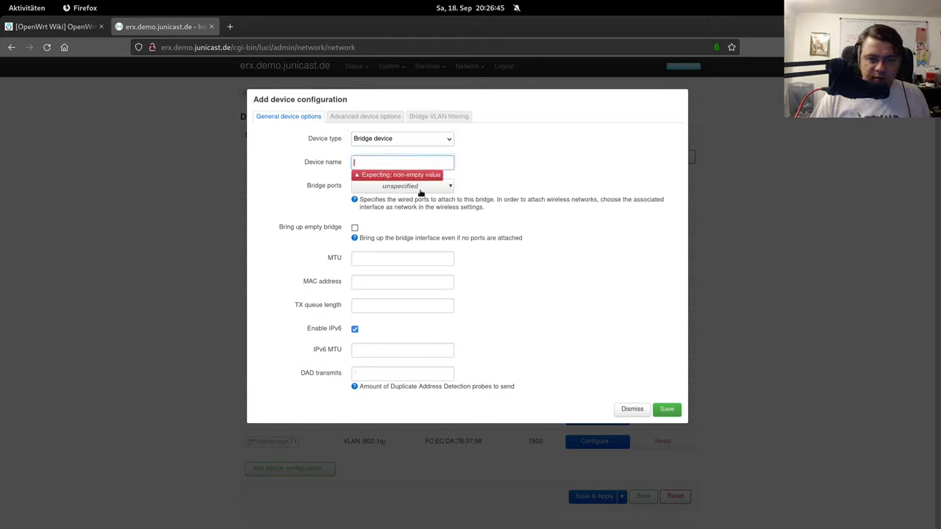
pyautogui.click(420, 185)
pyautogui.click(541, 219)
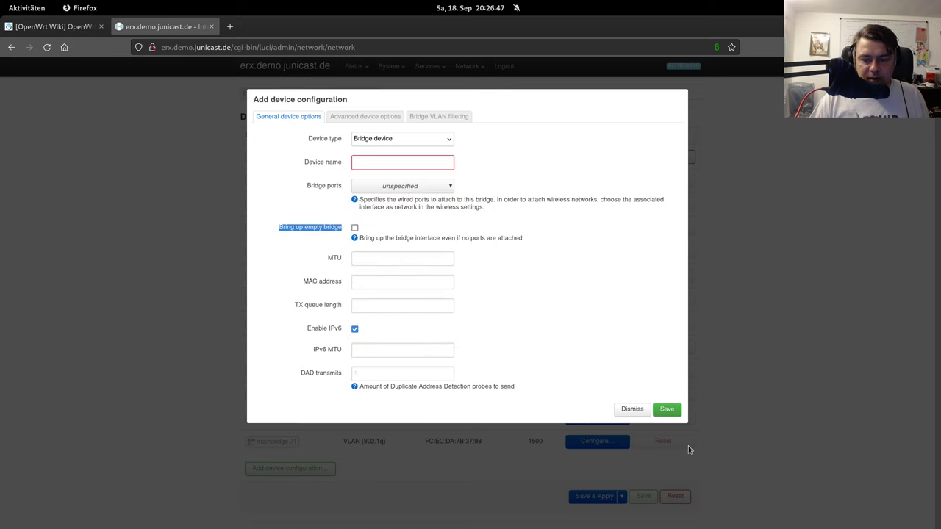
pyautogui.click(632, 408)
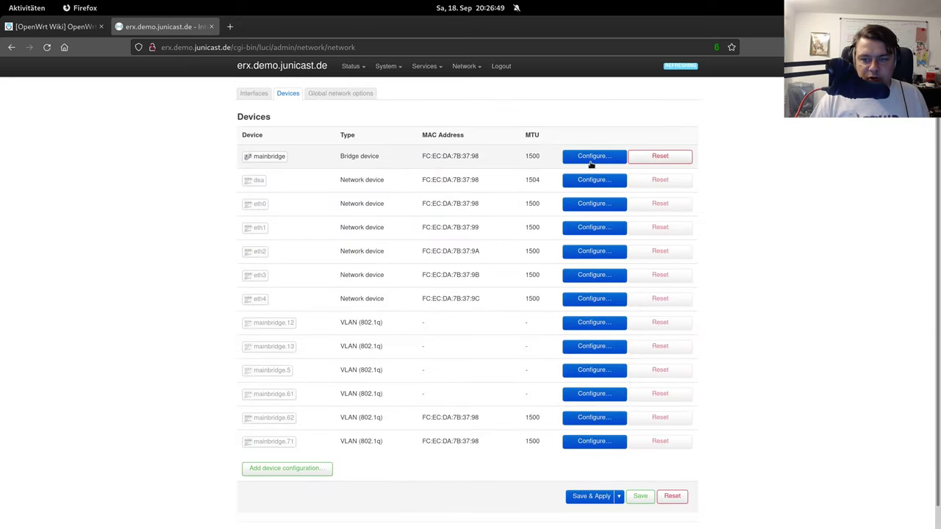
# Examine mainbridge's VLAN filtering, including the eth1 tagging options for VLAN 62, and the VLAN devices listed beneath the ports.
pyautogui.click(564, 158)
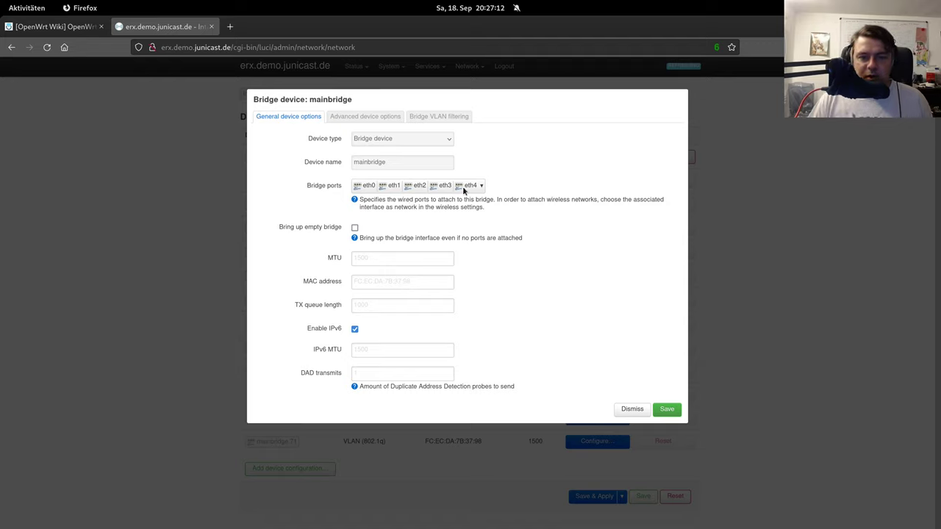
pyautogui.click(457, 118)
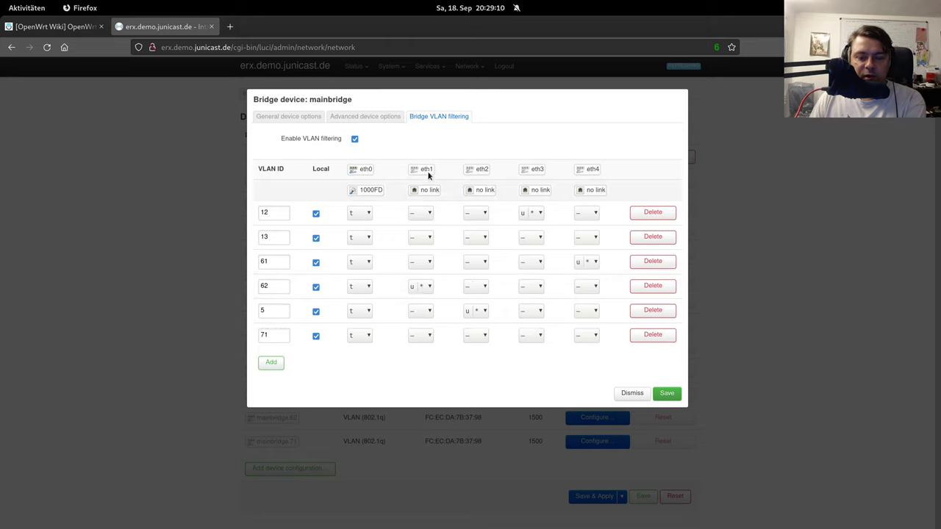
pyautogui.click(423, 293)
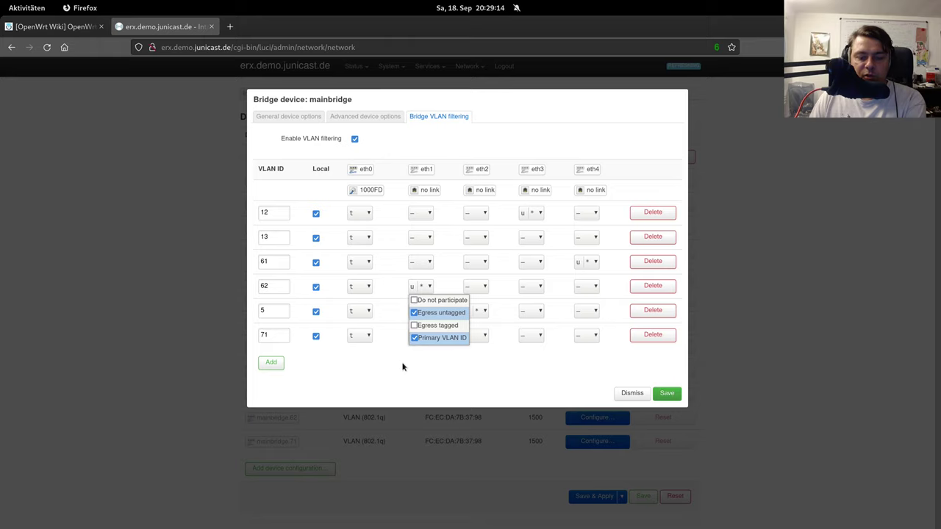
pyautogui.click(393, 316)
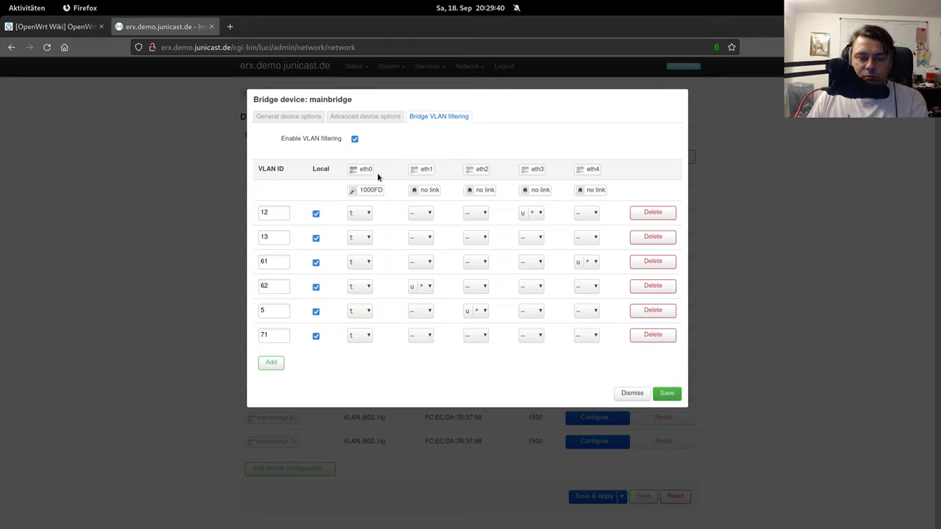
pyautogui.click(631, 393)
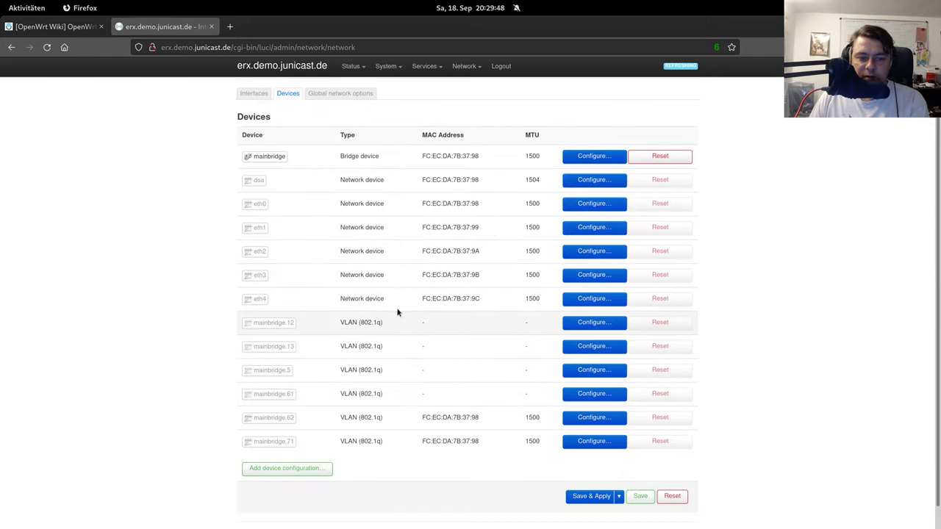
pyautogui.scroll(-1, 184, 305)
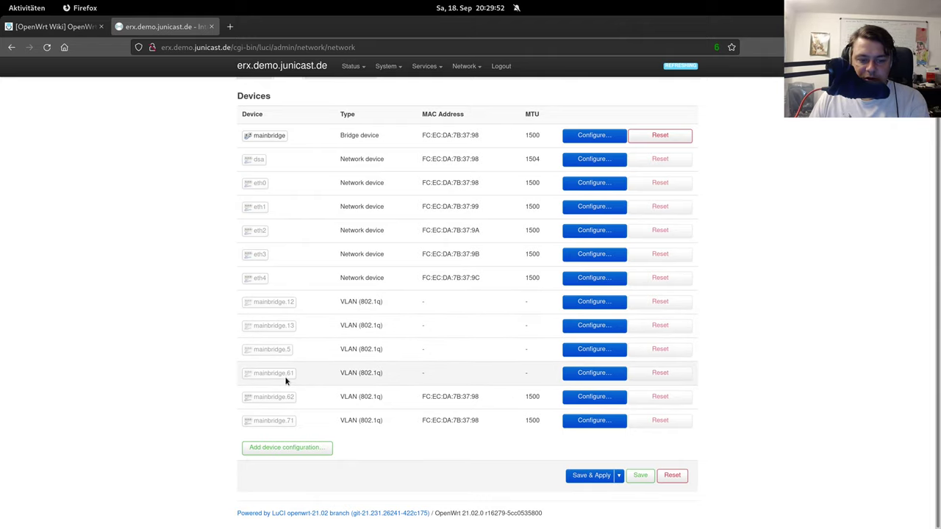
pyautogui.scroll(1, 292, 328)
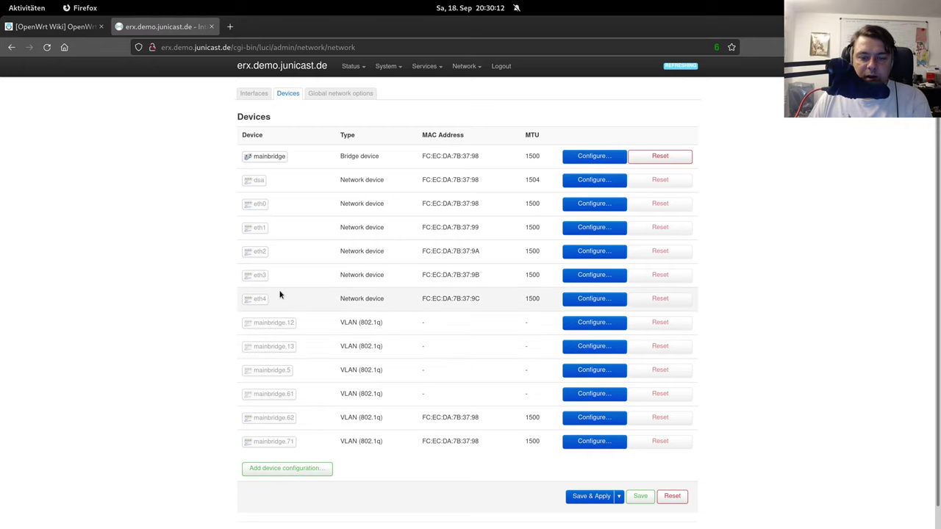
# Examine the available protocols and assignable devices in the general settings of the DEMO1 interface.
pyautogui.click(254, 93)
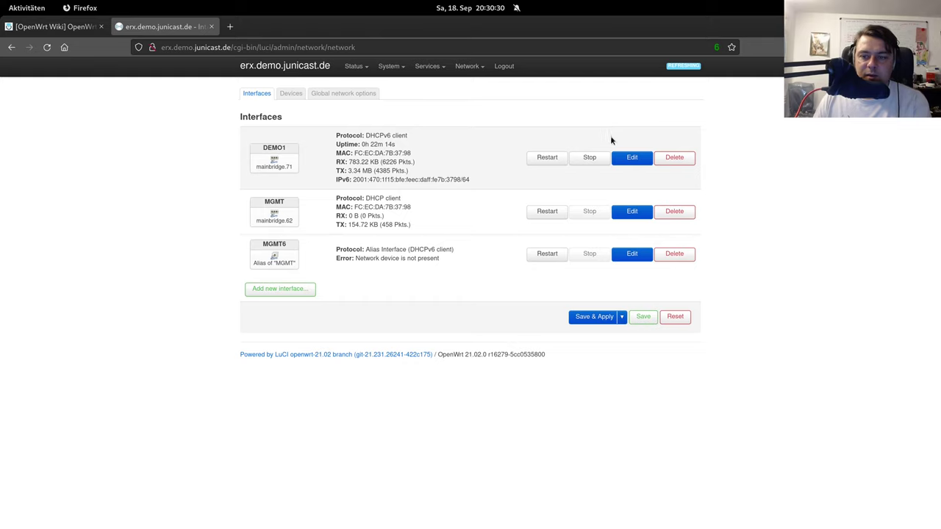
pyautogui.click(628, 158)
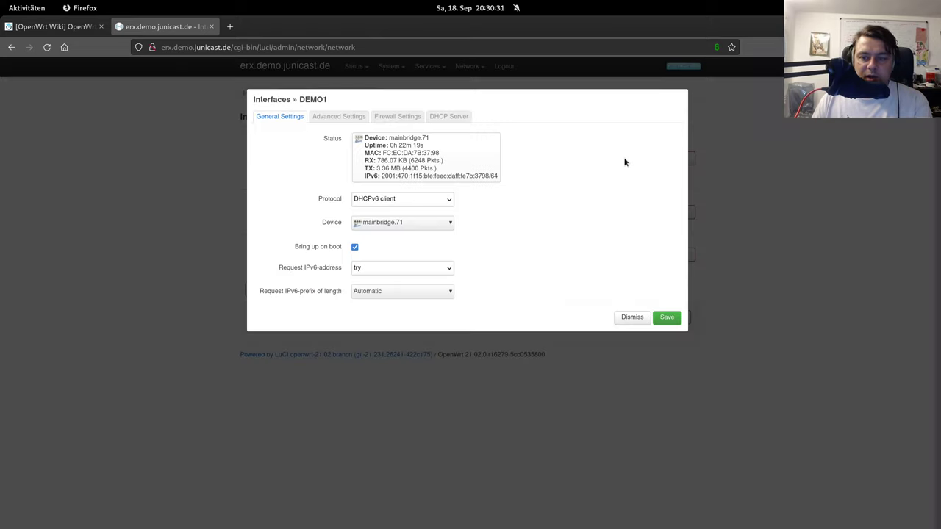
pyautogui.click(425, 204)
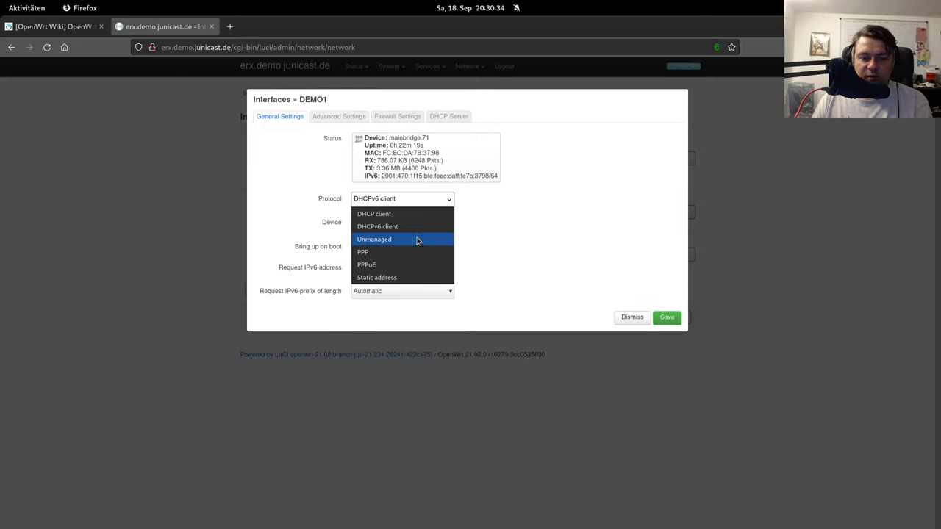
pyautogui.click(511, 239)
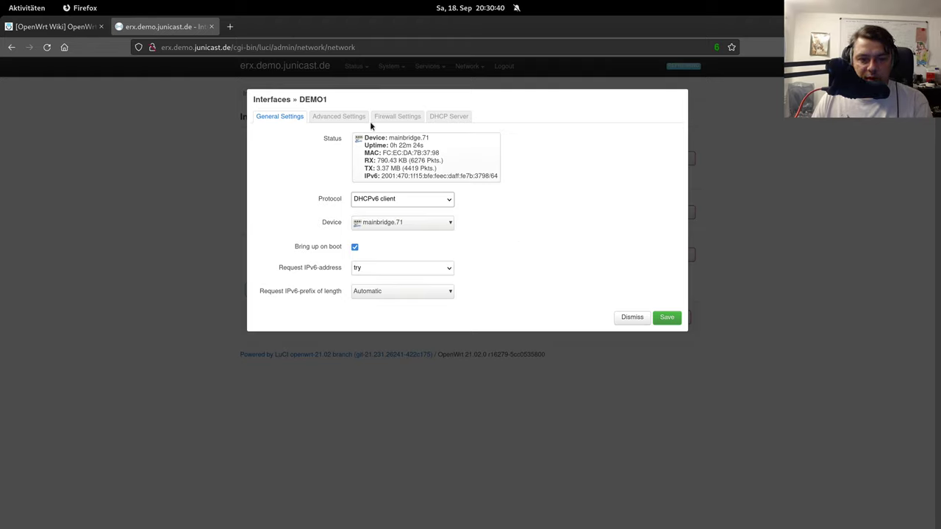
pyautogui.click(334, 119)
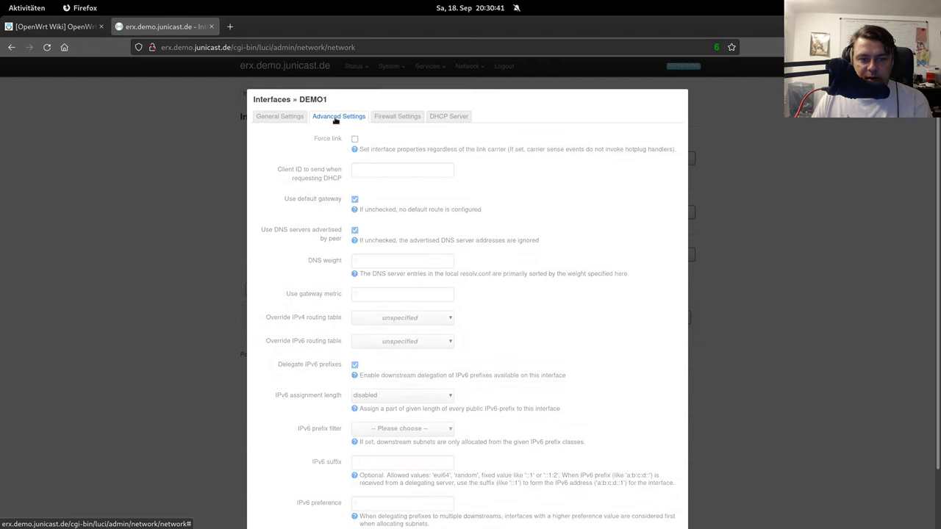
pyautogui.click(288, 119)
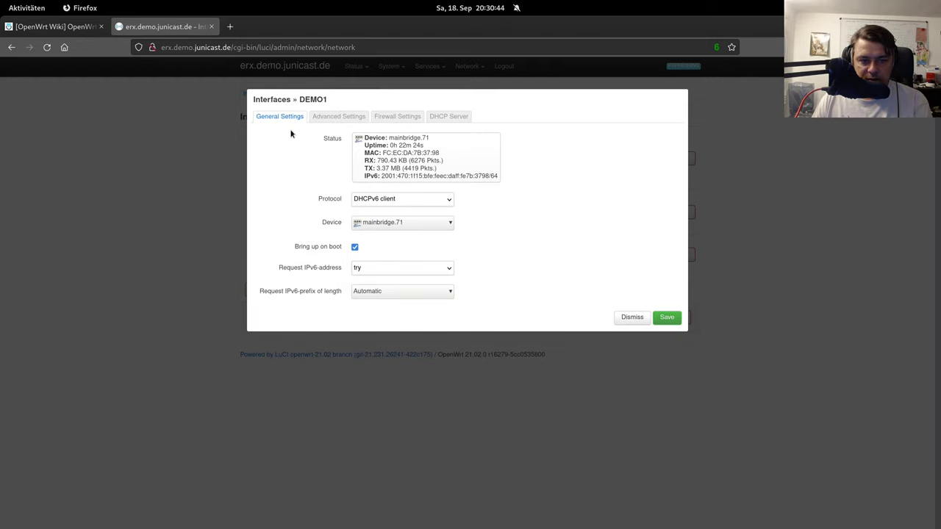
pyautogui.click(377, 225)
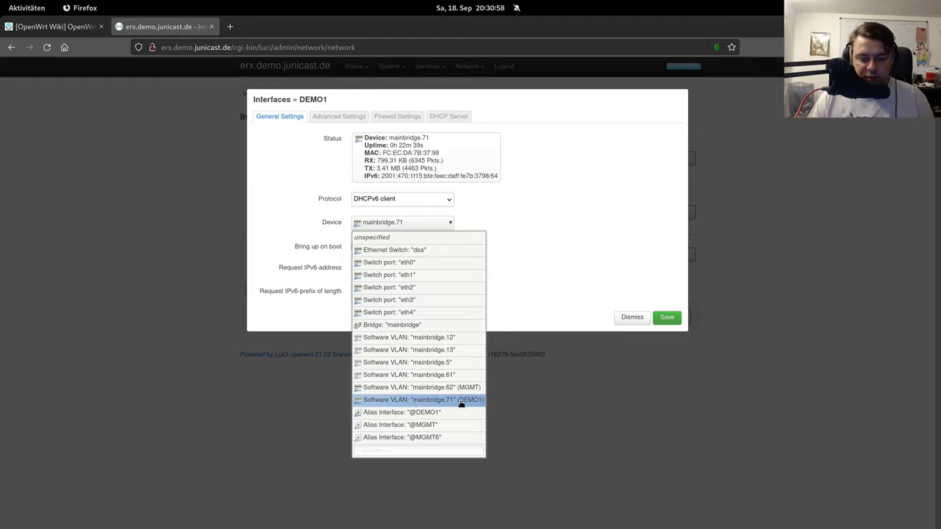
pyautogui.click(540, 302)
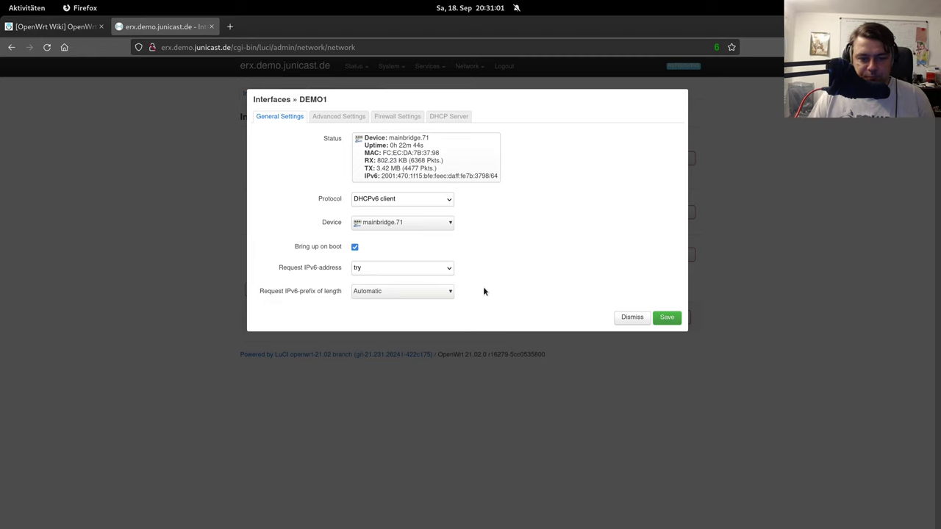
# Review the advanced and firewall settings of the DEMO1 interface and dismiss its configuration.
pyautogui.click(349, 118)
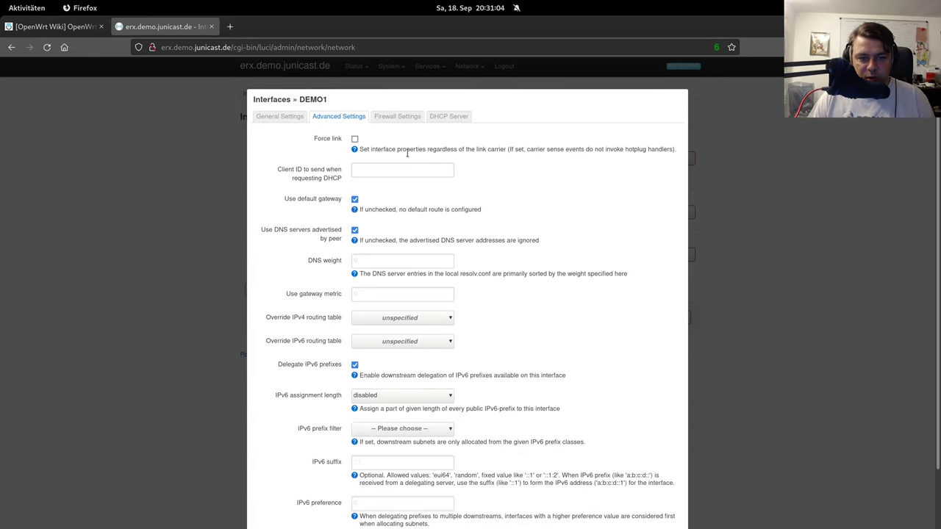
pyautogui.scroll(-1, 483, 199)
pyautogui.scroll(-1, 599, 244)
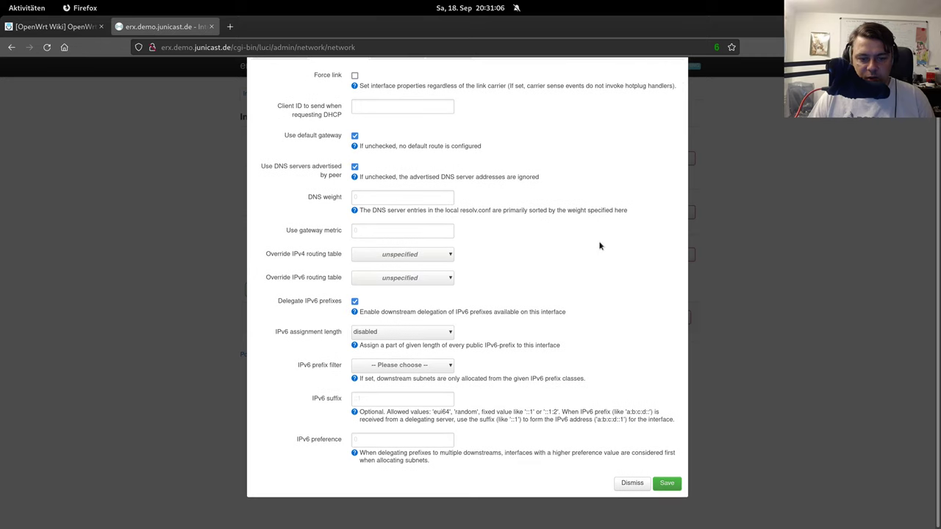
pyautogui.scroll(3, 592, 235)
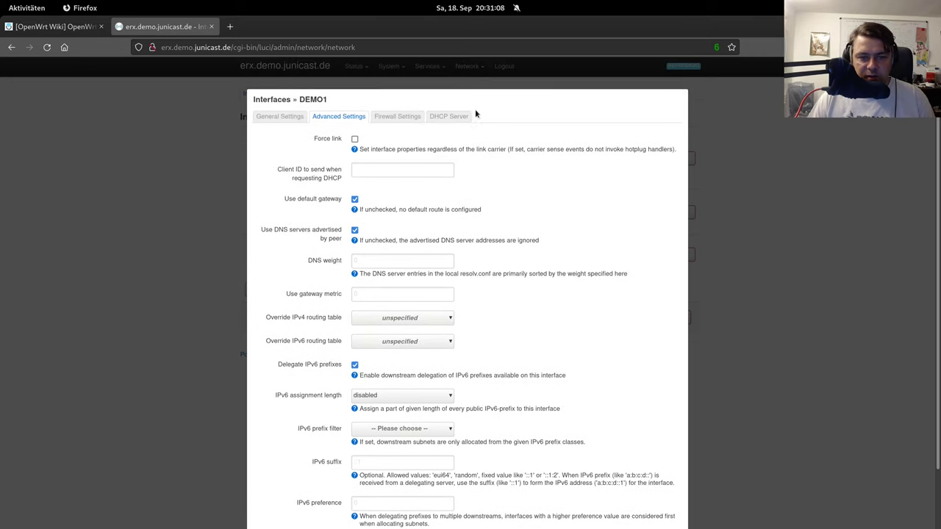
pyautogui.click(408, 118)
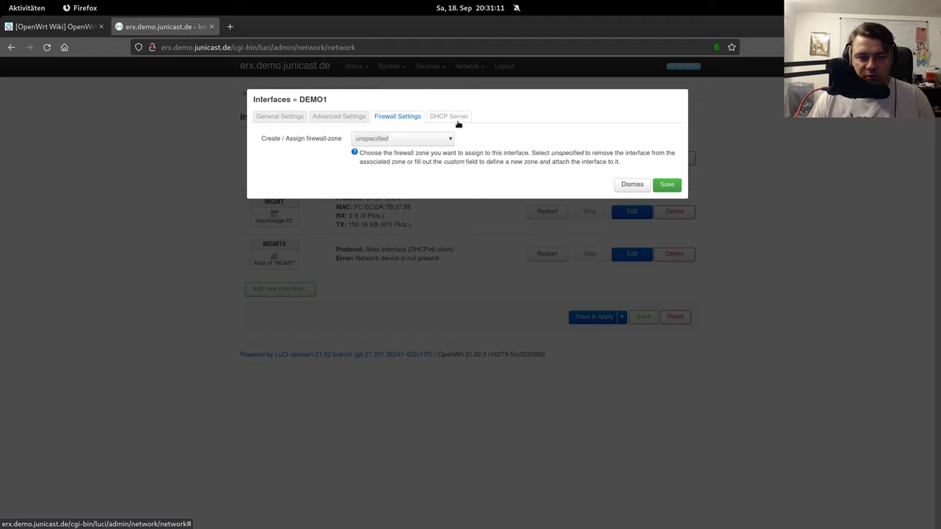
pyautogui.click(630, 185)
# Try the option to bring up an empty bridge in the general device options of mainbridge.
pyautogui.click(290, 95)
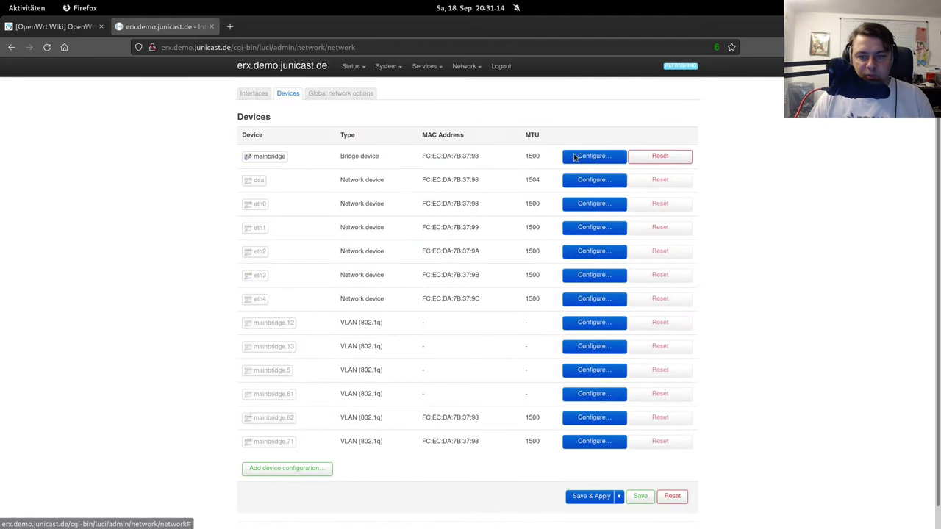
pyautogui.click(581, 156)
pyautogui.click(316, 117)
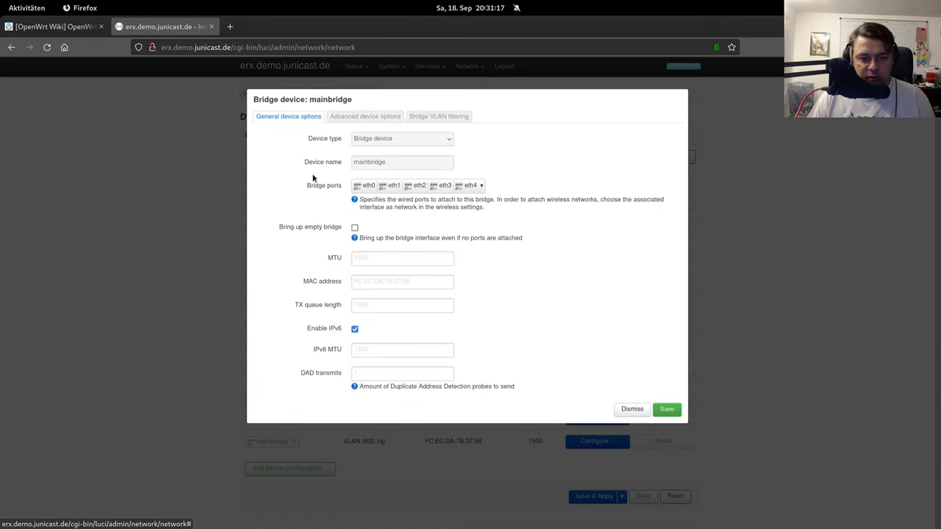
pyautogui.click(355, 228)
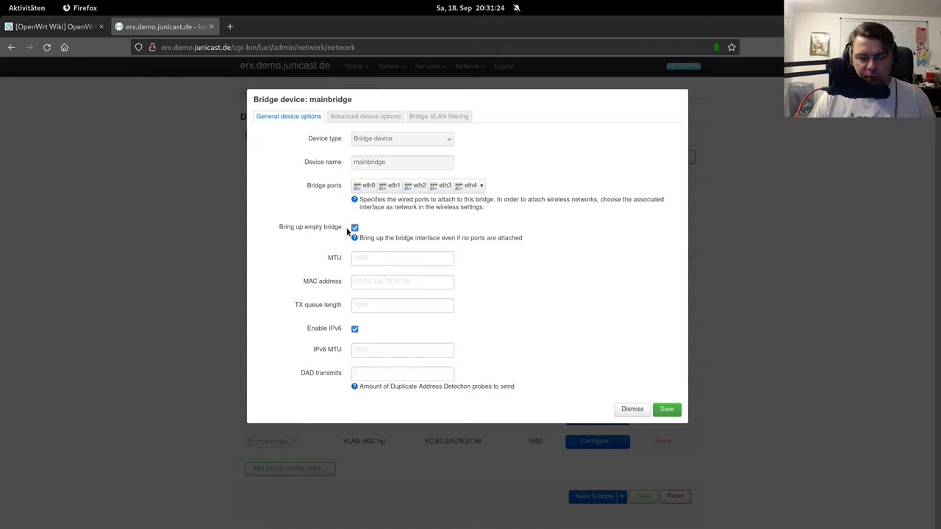
pyautogui.click(354, 228)
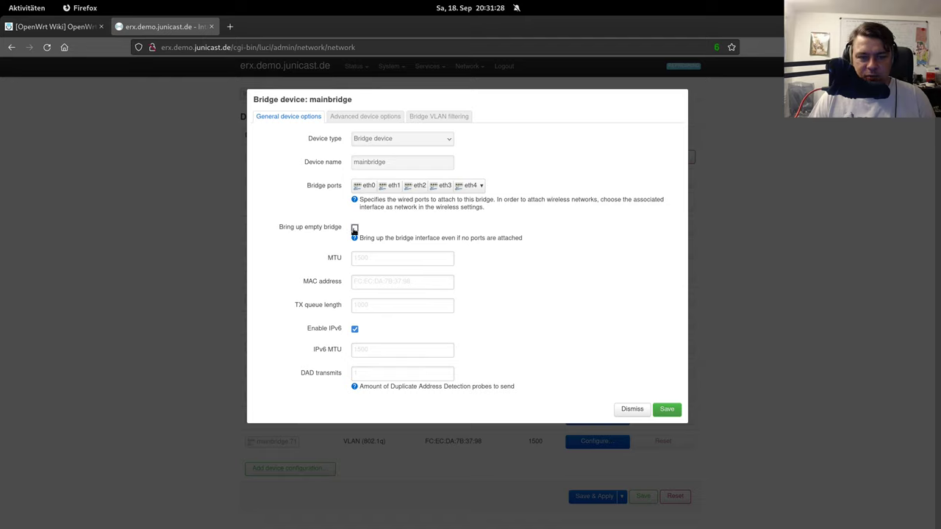
pyautogui.click(354, 229)
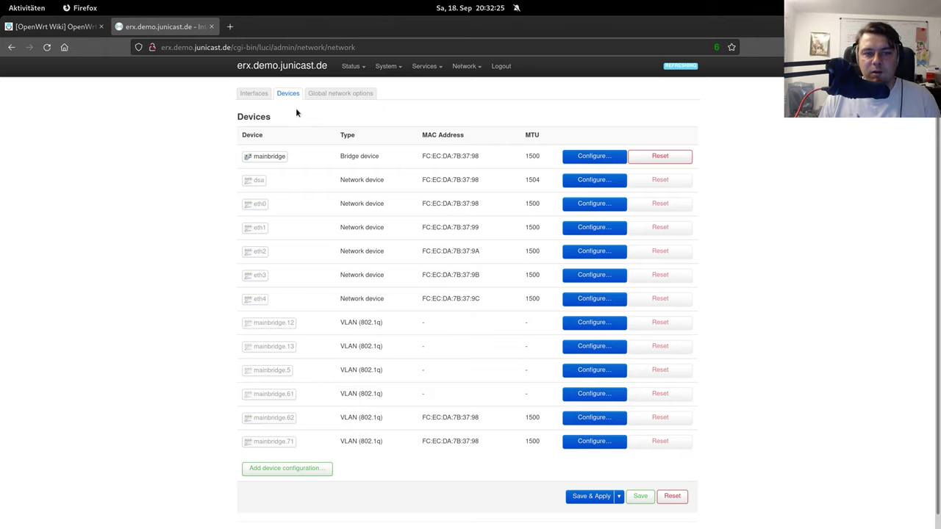
# Switch to the Terminator terminal, change to the /etc/config/ directory and list its files.
pyautogui.hotkey('alt', 'Tab')
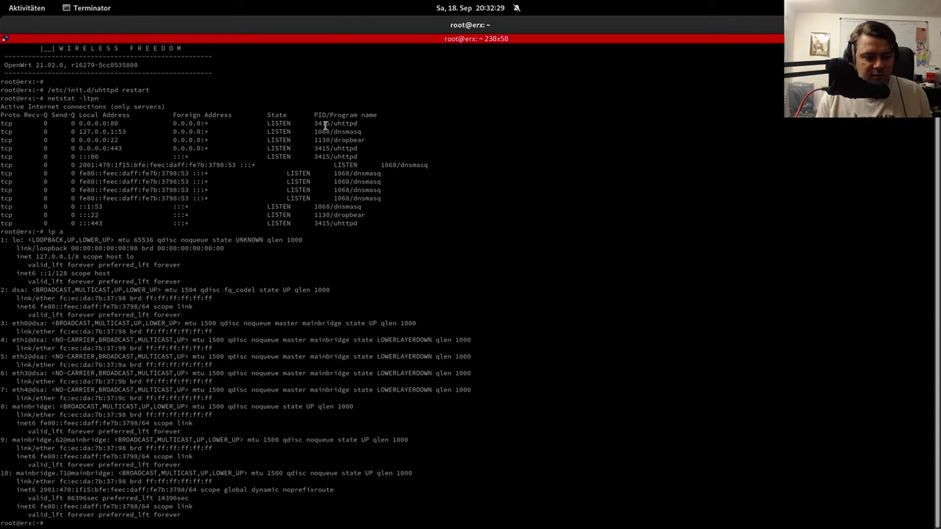
pyautogui.write('cd /etc')
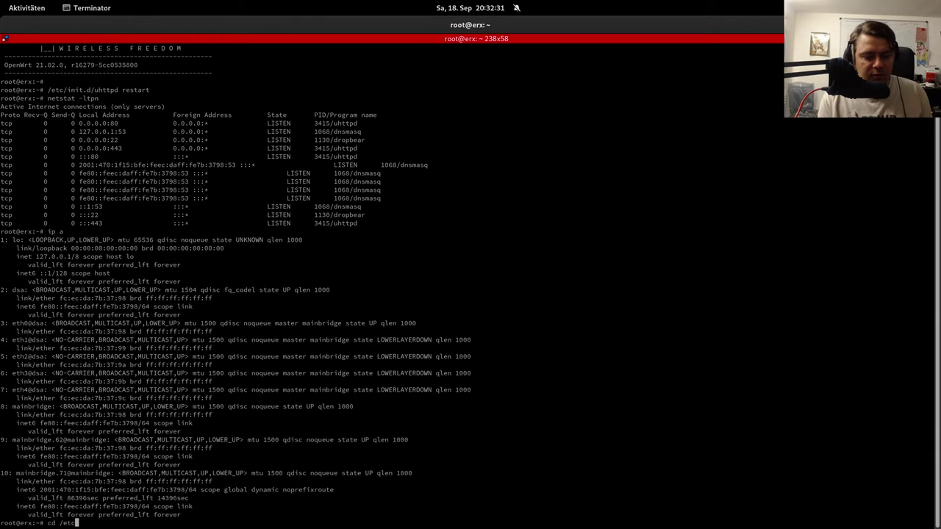
pyautogui.write('/config/')
pyautogui.press('Return')
pyautogui.write('ls')
pyautogui.press('Return')
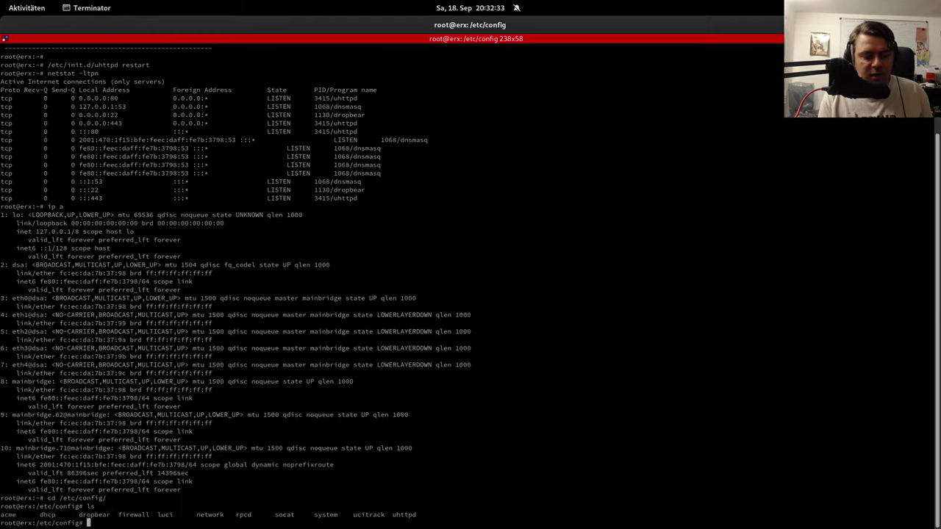
# Open the network file in vi and go to the bridge type line of the mainbridge device section.
pyautogui.write('vi network')
pyautogui.press('Return')
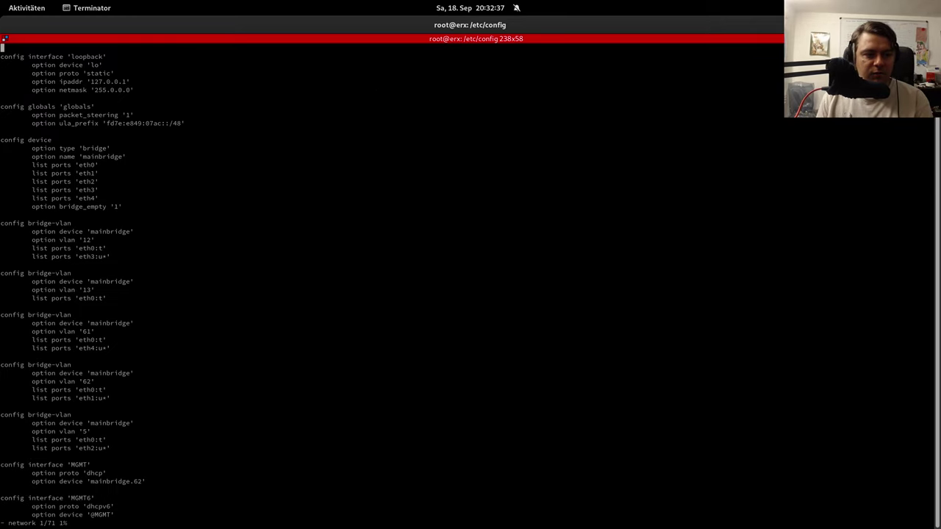
pyautogui.press('Down')
pyautogui.press('Down')
pyautogui.press('Down')
pyautogui.press('Down')
pyautogui.press('Down')
pyautogui.press('Down')
pyautogui.press('Down')
pyautogui.press('Down')
pyautogui.press('Down')
pyautogui.press('Down')
pyautogui.press('Down')
pyautogui.press('Down')
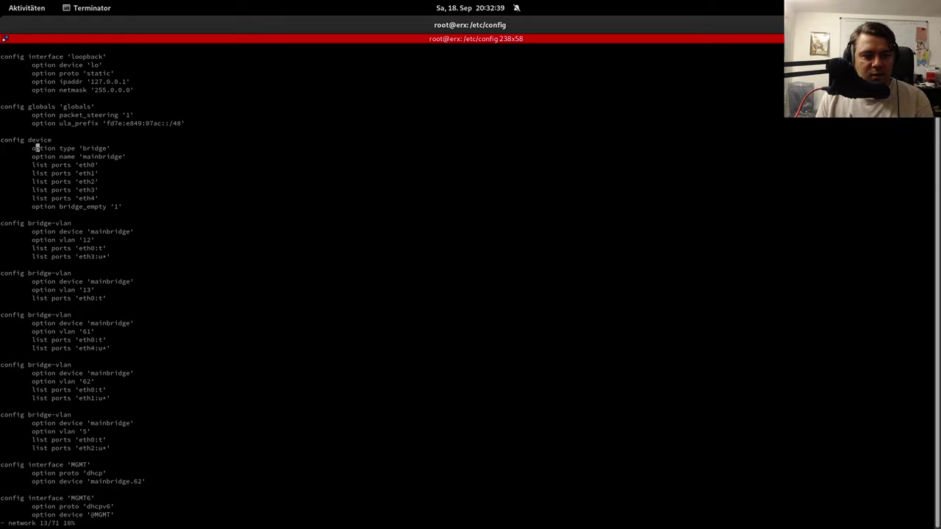
# Examine the bridge name and the list of member ports in the mainbridge device section.
pyautogui.press('Down')
pyautogui.press('Up')
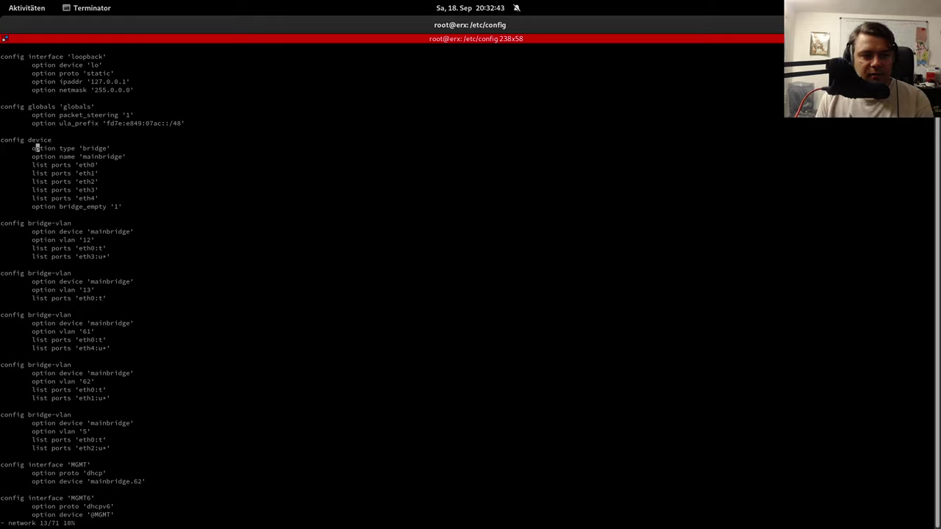
pyautogui.press('Right')
pyautogui.press('Down')
pyautogui.press('Down')
pyautogui.press('Right')
pyautogui.press('Right')
pyautogui.press('Right')
pyautogui.press('Right')
pyautogui.press('Right')
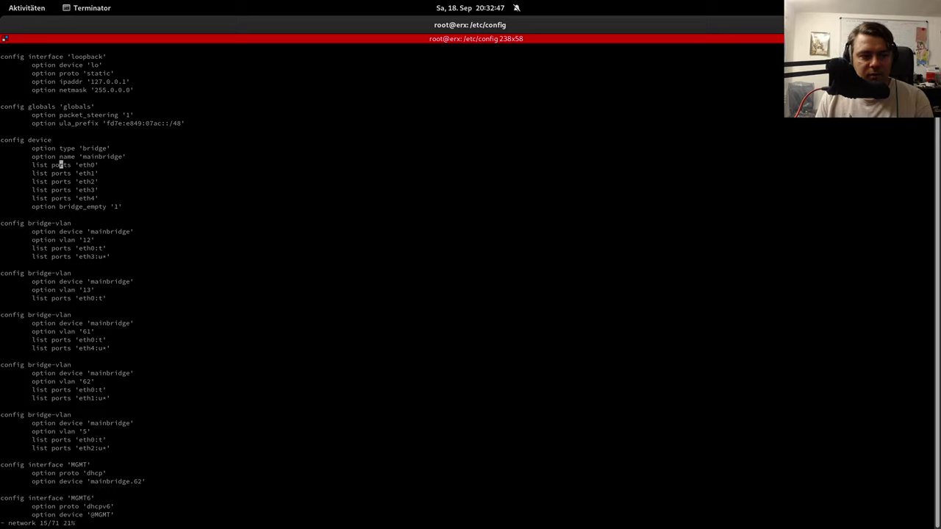
pyautogui.press('Down')
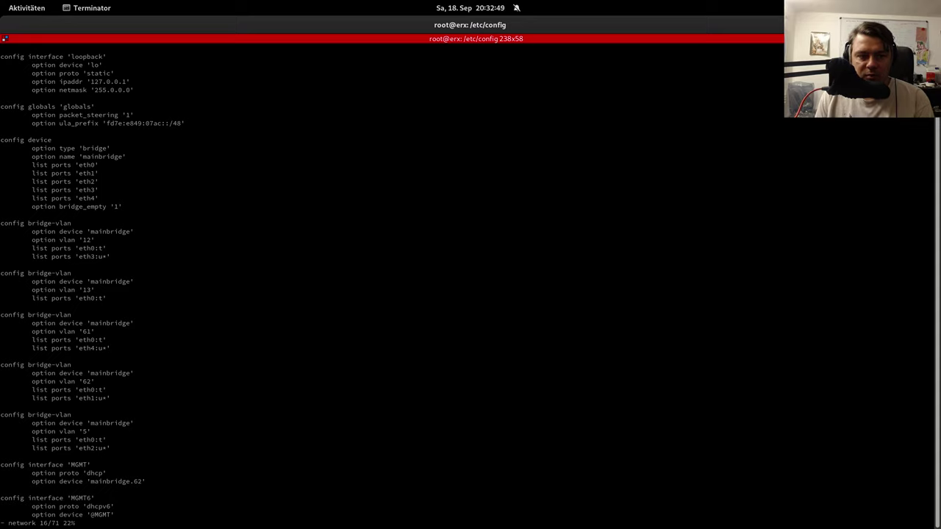
# Go to the bridge_empty option that closes the mainbridge device section and read its setting.
pyautogui.press('Down')
pyautogui.press('Down')
pyautogui.press('Down')
pyautogui.press('Right')
pyautogui.press('Right')
pyautogui.press('Right')
pyautogui.press('Right')
pyautogui.press('Right')
pyautogui.press('Right')
pyautogui.press('Right')
pyautogui.press('Right')
pyautogui.press('Right')
pyautogui.press('Right')
pyautogui.press('Right')
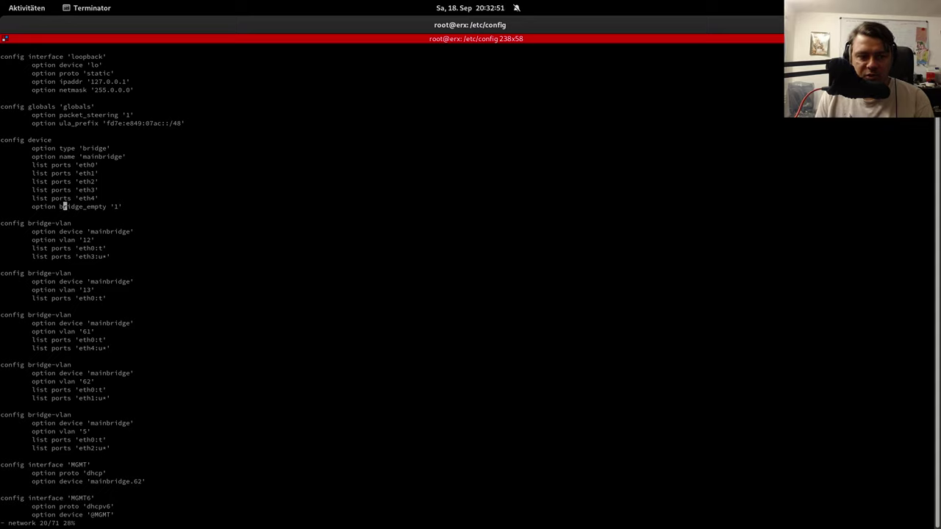
pyautogui.press('Right')
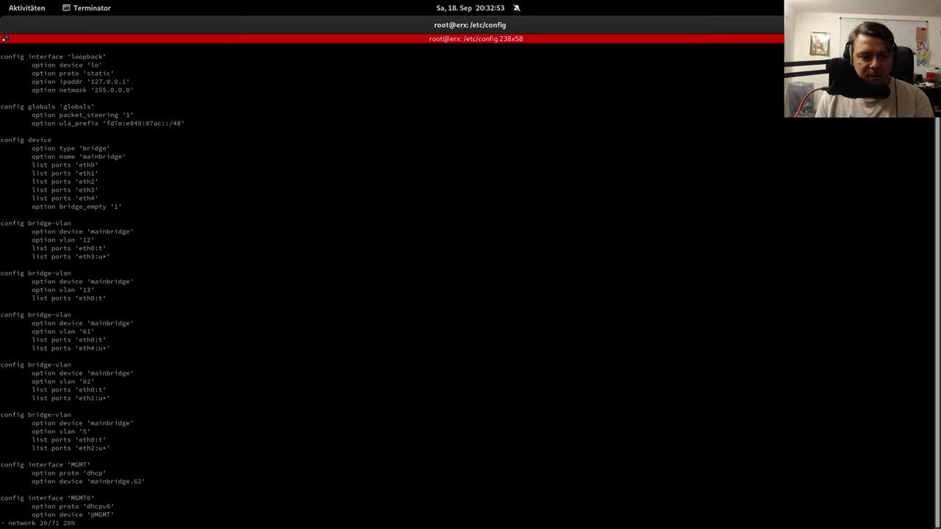
# Examine the bridge-vlan section of VLAN 12, covering its device, VLAN ID and tagged port lines.
pyautogui.press('Down')
pyautogui.press('Down')
pyautogui.press('Down')
pyautogui.press('Right')
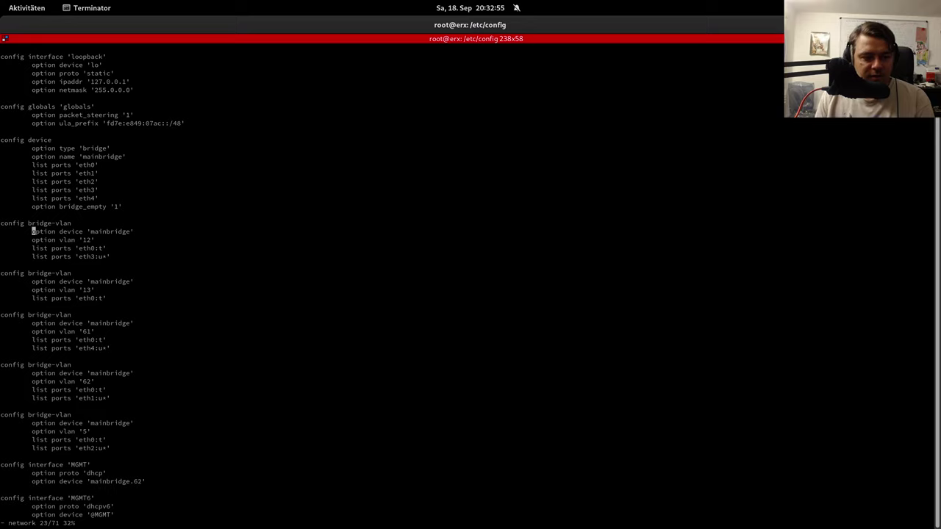
pyautogui.press('Right')
pyautogui.press('Right')
pyautogui.press('Right')
pyautogui.press('Right')
pyautogui.press('Down')
pyautogui.press('Right')
pyautogui.press('Down')
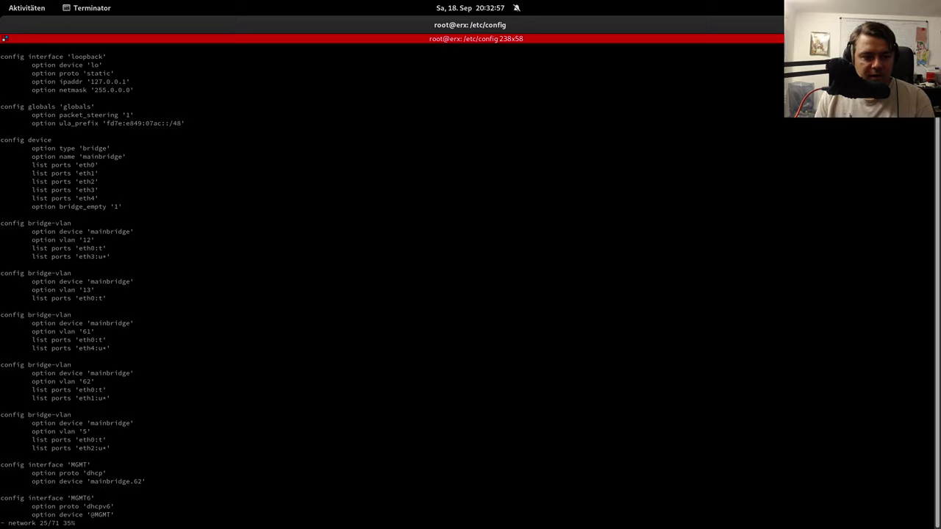
pyautogui.press('Up')
pyautogui.press('Down')
pyautogui.press('Right')
pyautogui.press('Right')
pyautogui.press('Right')
pyautogui.press('Right')
pyautogui.press('Right')
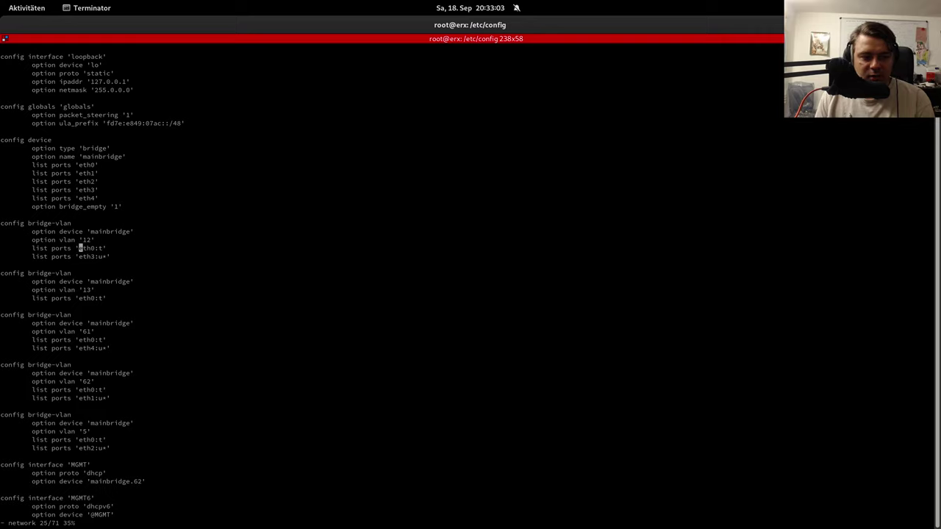
# Look through the remaining port, bridge-vlan and interface sections down to the end of the network file.
pyautogui.press('Down')
pyautogui.press('Down')
pyautogui.press('Down')
pyautogui.press('Down')
pyautogui.press('Down')
pyautogui.press('Down')
pyautogui.press('Down')
pyautogui.press('Down')
pyautogui.press('Down')
pyautogui.press('Down')
pyautogui.press('Down')
pyautogui.press('Down')
pyautogui.press('Down')
pyautogui.press('Down')
pyautogui.press('Down')
pyautogui.press('Down')
pyautogui.press('Down')
pyautogui.press('Down')
pyautogui.press('Down')
pyautogui.press('Down')
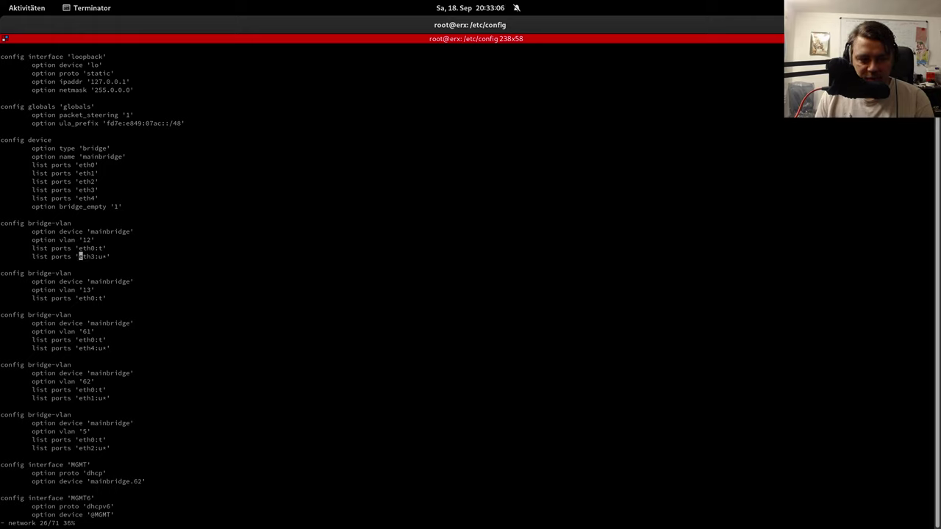
pyautogui.press('Down')
pyautogui.press('Down')
pyautogui.press('Down')
pyautogui.press('Down')
pyautogui.press('Down')
pyautogui.press('Down')
pyautogui.press('Down')
pyautogui.press('Down')
pyautogui.press('Down')
pyautogui.press('Down')
pyautogui.press('Down')
pyautogui.press('Down')
pyautogui.press('Down')
pyautogui.press('Down')
pyautogui.press('Down')
pyautogui.press('Down')
pyautogui.press('Down')
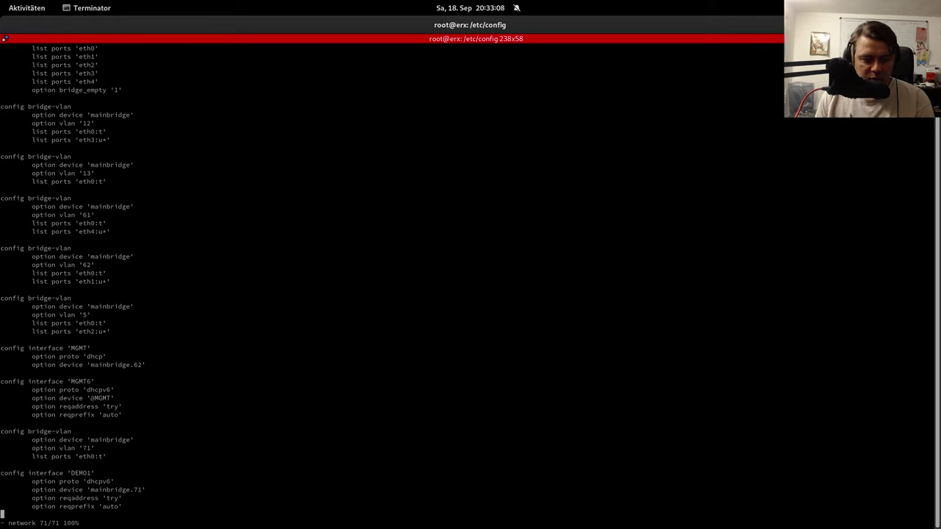
# Go back up to the MGMT6 interface section and examine its prefix, address and device options.
pyautogui.press('Up')
pyautogui.press('Up')
pyautogui.press('Up')
pyautogui.press('Up')
pyautogui.press('Up')
pyautogui.press('Up')
pyautogui.press('Up')
pyautogui.press('Up')
pyautogui.press('Up')
pyautogui.press('Up')
pyautogui.press('Up')
pyautogui.press('Up')
pyautogui.press('Right')
pyautogui.press('Right')
pyautogui.press('Right')
pyautogui.press('Right')
pyautogui.press('Right')
pyautogui.press('Right')
pyautogui.press('Right')
pyautogui.press('Right')
pyautogui.press('Right')
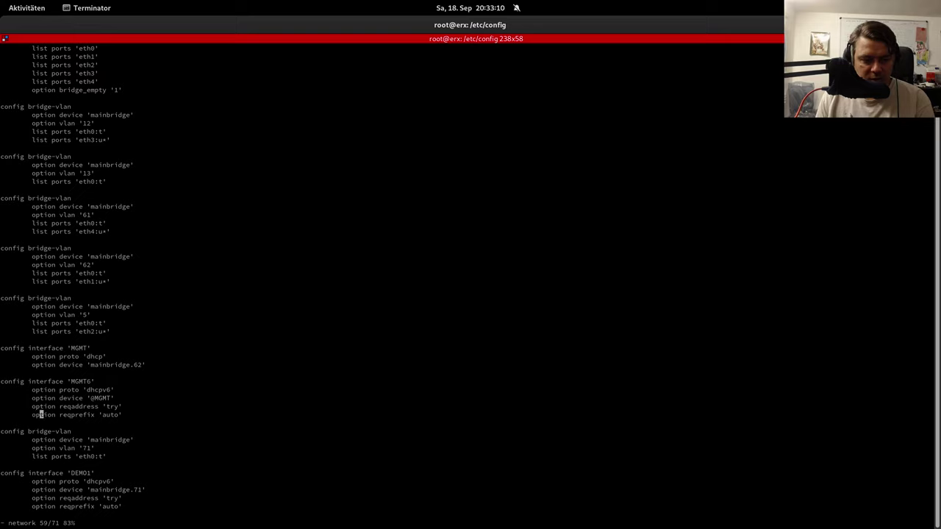
pyautogui.press('Up')
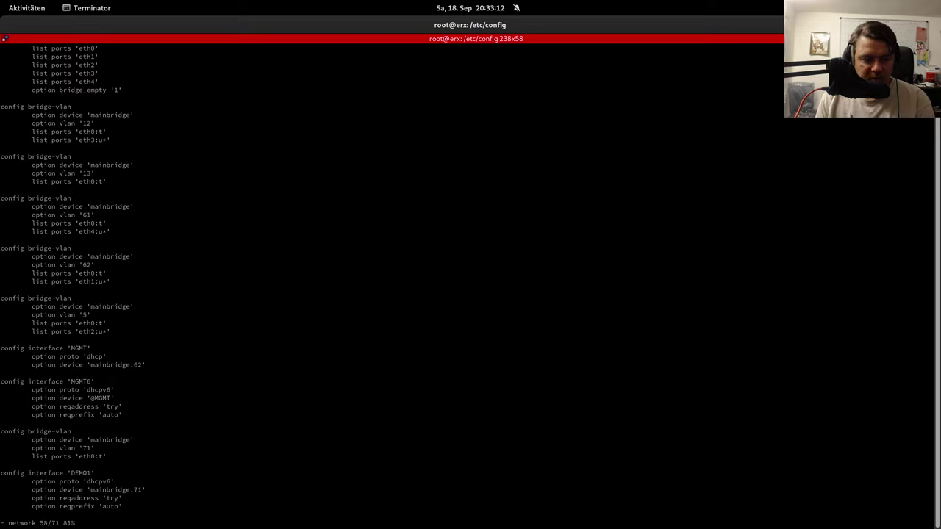
pyautogui.press('Up')
pyautogui.press('Up')
# Move down to the bridge-vlan section of VLAN 71 and check its port line.
pyautogui.press('Down')
pyautogui.press('Down')
pyautogui.press('Down')
pyautogui.press('Down')
pyautogui.press('Down')
pyautogui.press('Down')
pyautogui.press('Down')
pyautogui.press('Down')
pyautogui.press('Down')
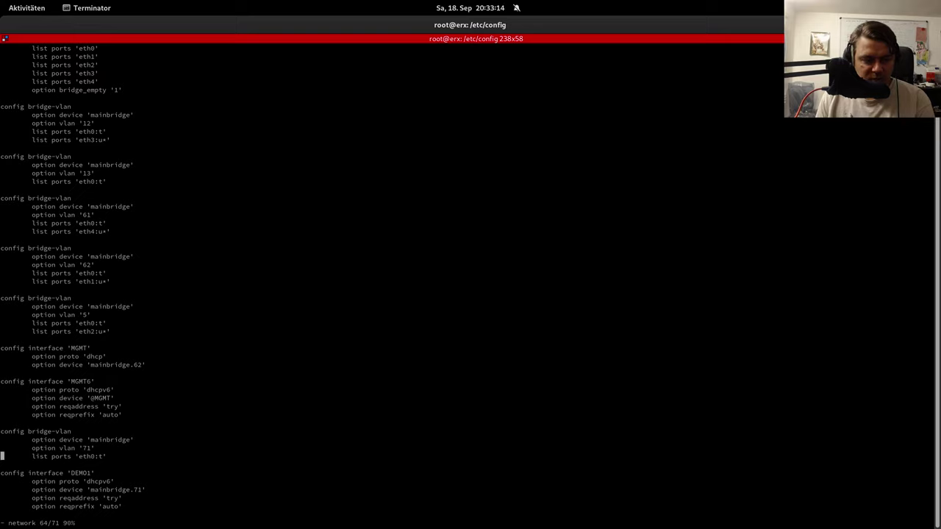
# Examine the protocol and device lines of the DEMO1 interface and quit the network file without saving.
pyautogui.press('Down')
pyautogui.press('Right')
pyautogui.press('Right')
pyautogui.press('Right')
pyautogui.press('Right')
pyautogui.press('Right')
pyautogui.press('Right')
pyautogui.press('Right')
pyautogui.press('Down')
pyautogui.press('Right')
pyautogui.press('Right')
pyautogui.press('Right')
pyautogui.press('Right')
pyautogui.press('Right')
pyautogui.press('Right')
pyautogui.press('Right')
pyautogui.press('Right')
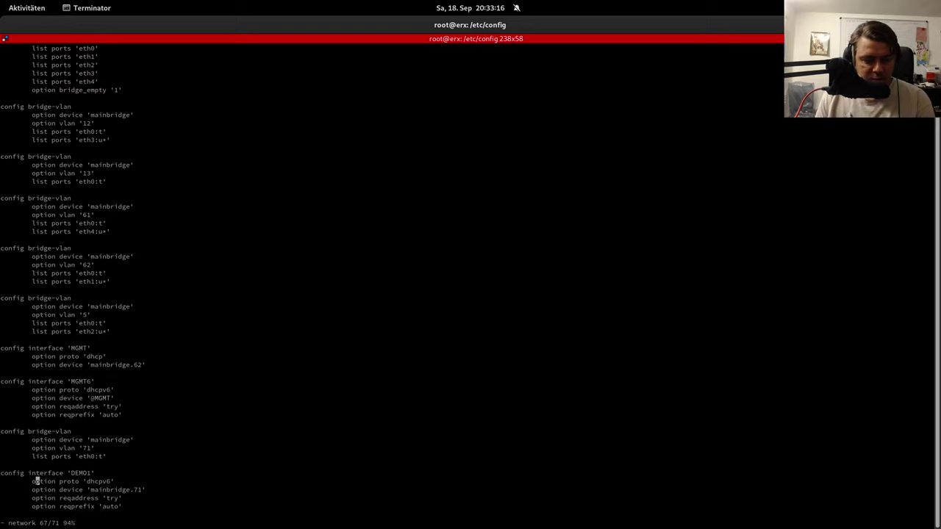
pyautogui.press('Down')
pyautogui.press('Right')
pyautogui.press('Right')
pyautogui.press('Right')
pyautogui.press('Right')
pyautogui.press('Right')
pyautogui.press('Right')
pyautogui.press('Right')
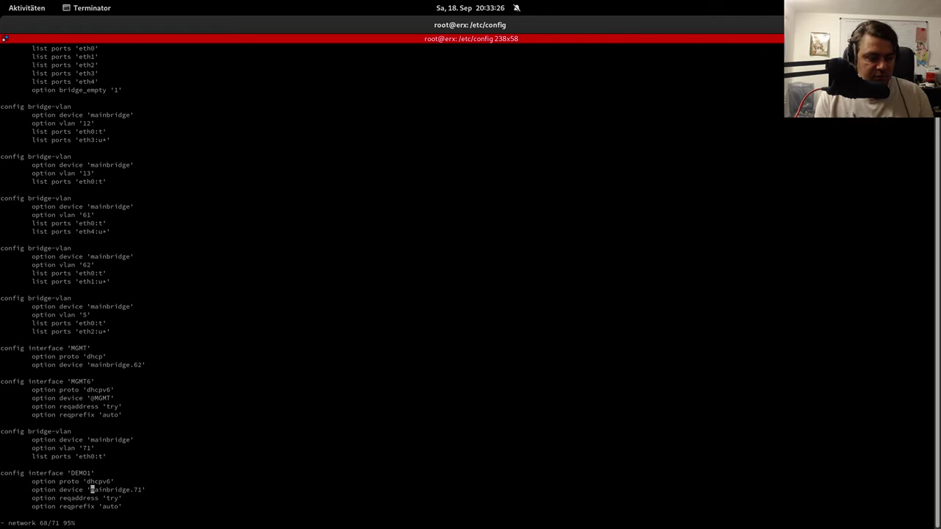
pyautogui.write(':q!')
pyautogui.press('Return')
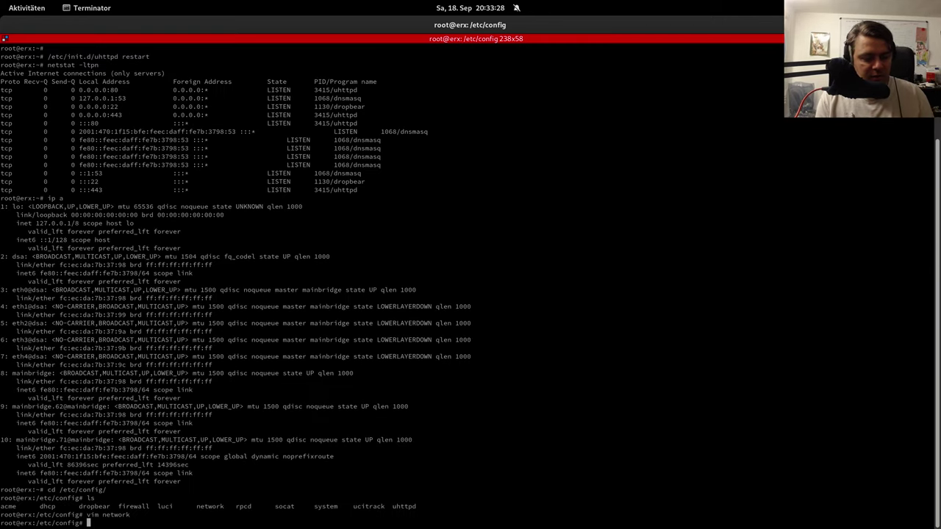
# Show the router's bridges and their member interfaces with brctl show.
pyautogui.write('brid')
pyautogui.hotkey('ctrl', 'c')
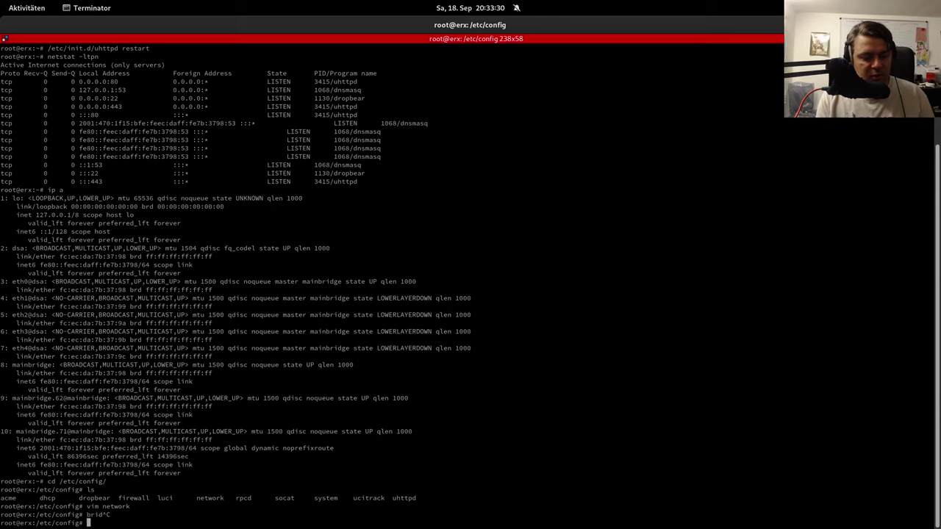
pyautogui.write('b')
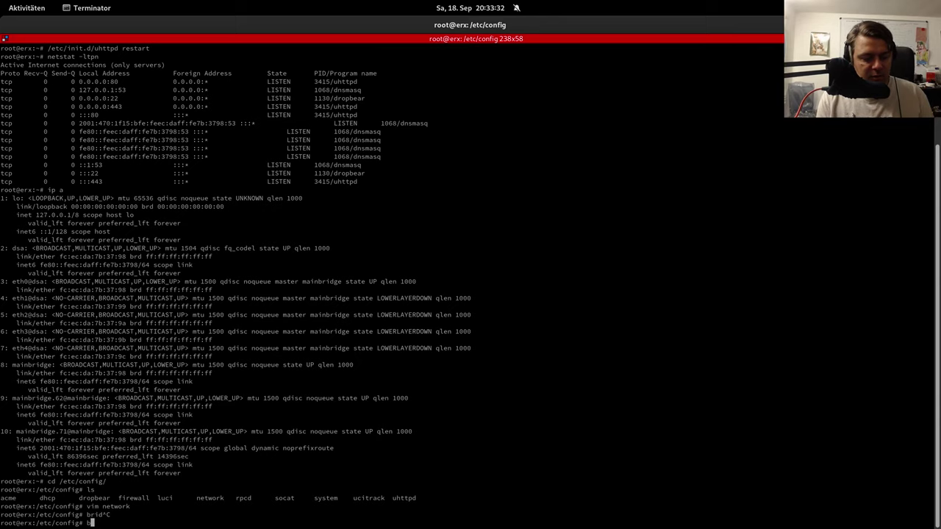
pyautogui.write('rctl show')
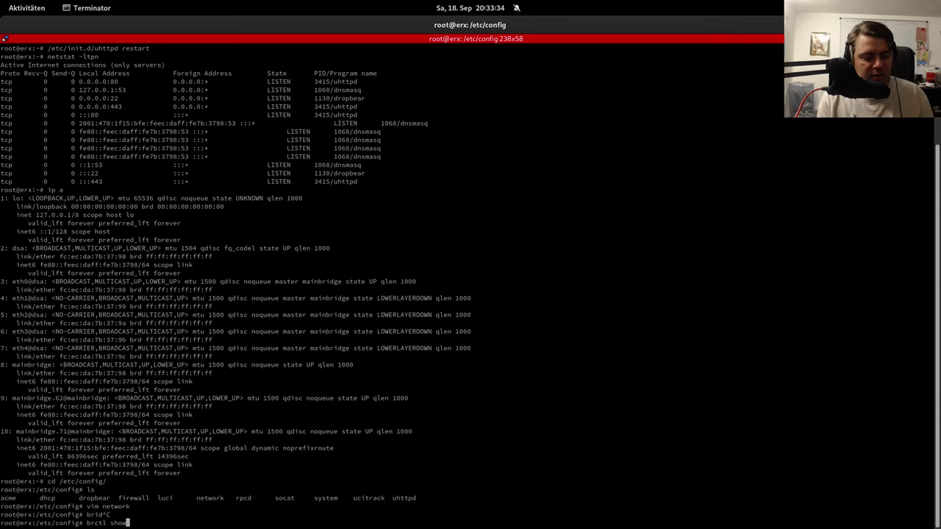
pyautogui.press('Return')
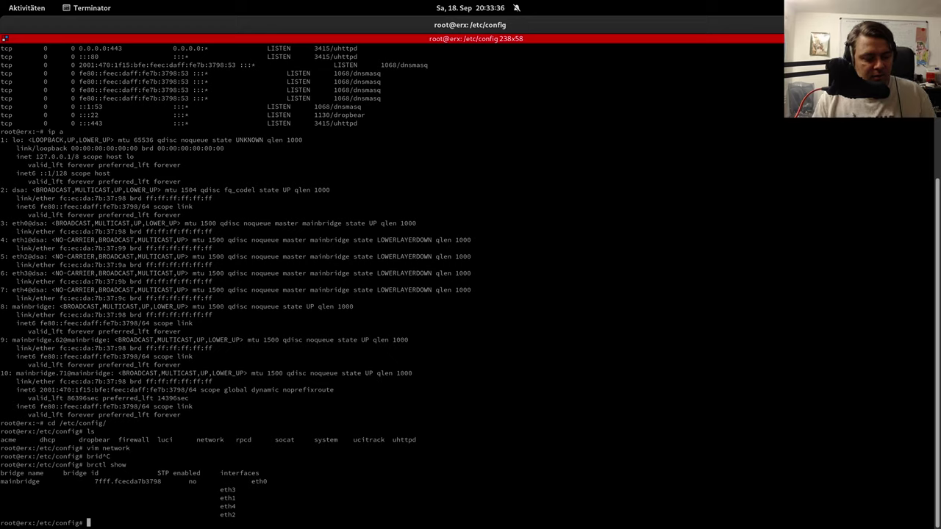